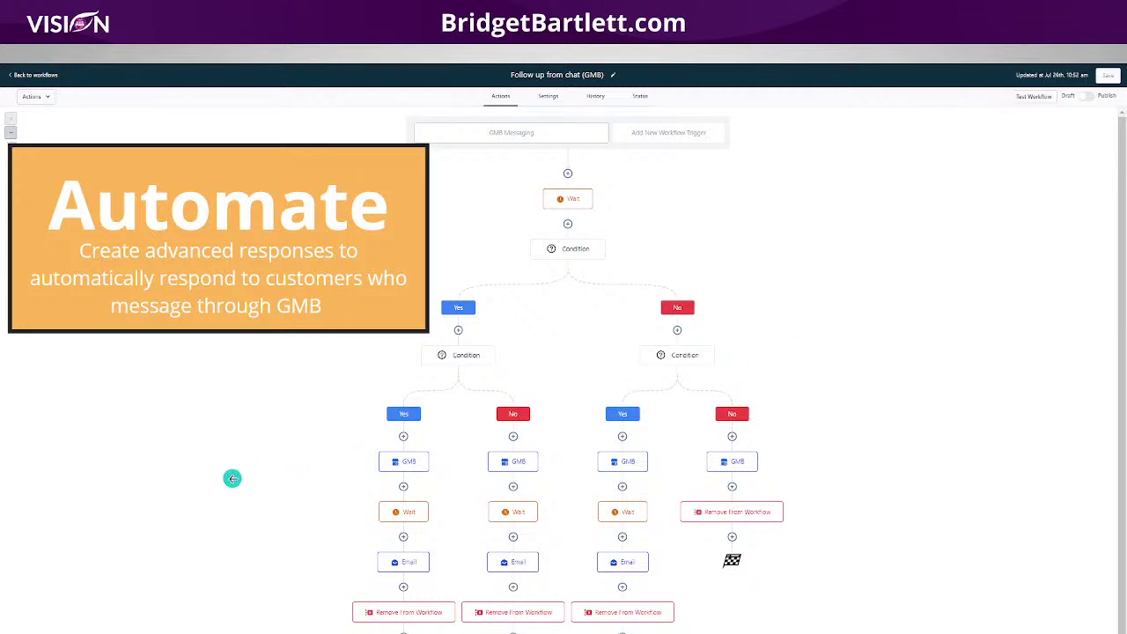
Step: Advance the presentation from the Automate slide through the call tracking and reputation slides to the Showcase Reviews slide
mouse_move(158, 626)
mouse_move(70, 619)
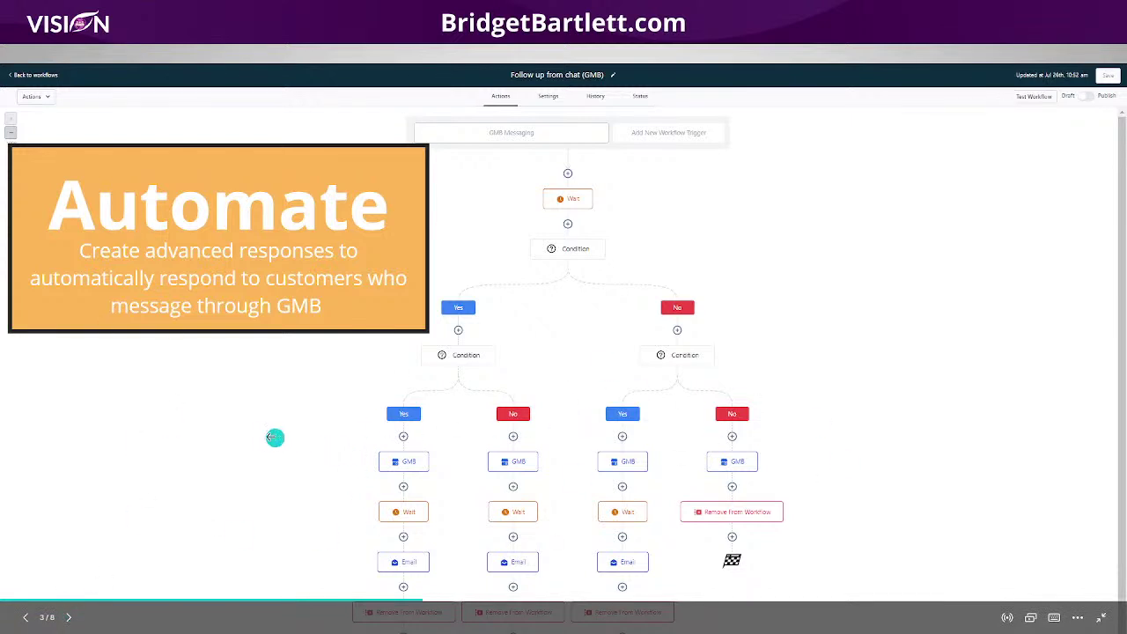
click(68, 619)
click(69, 619)
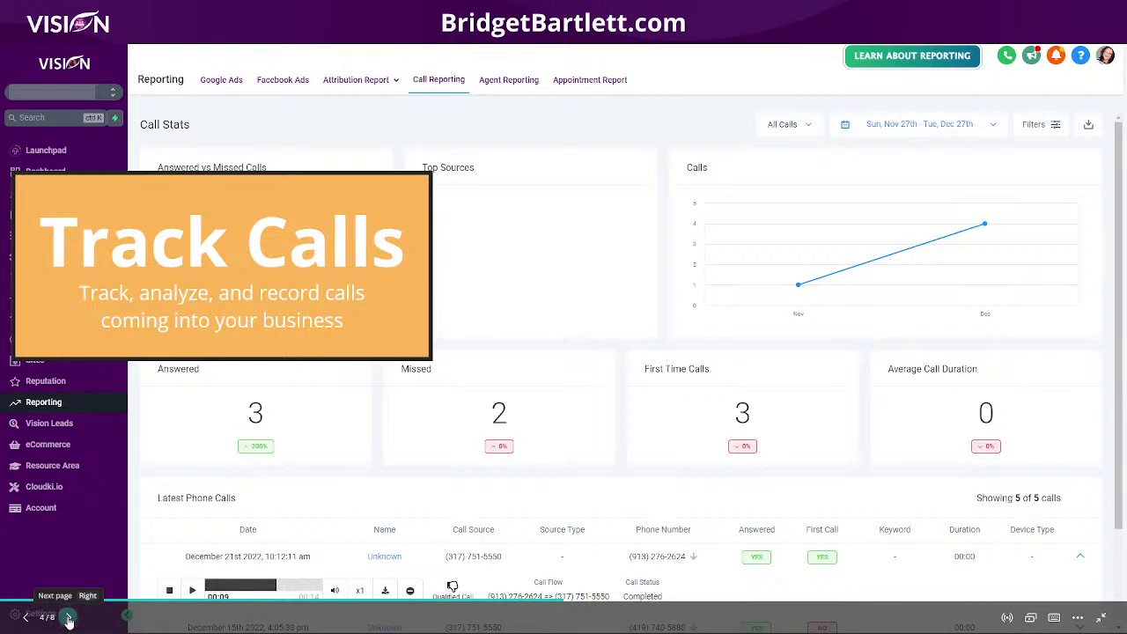
click(70, 617)
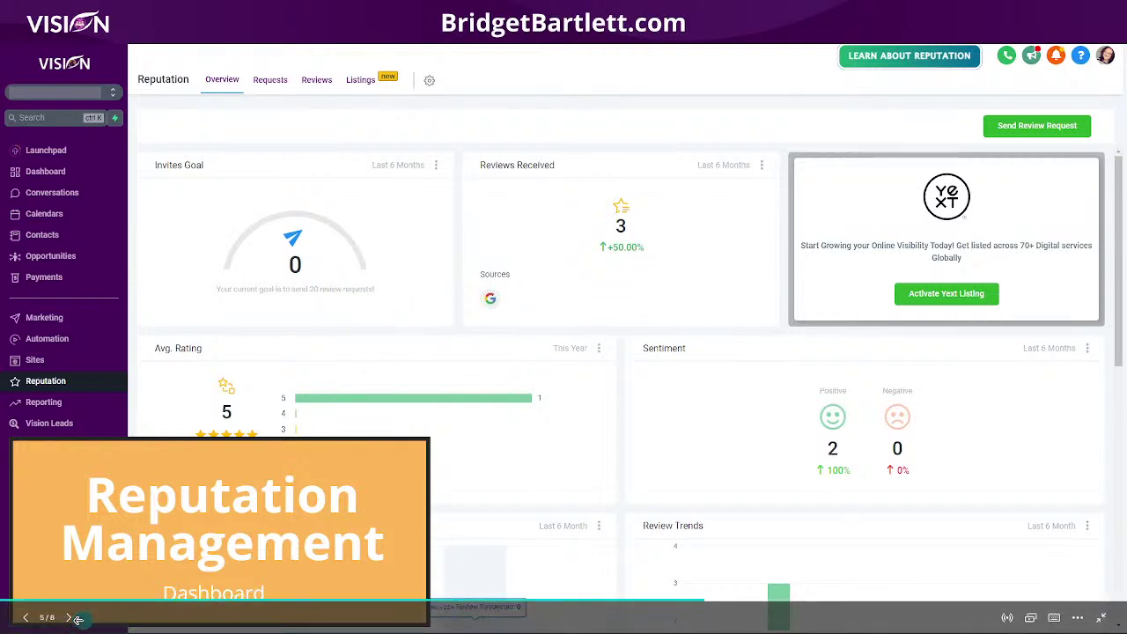
click(69, 618)
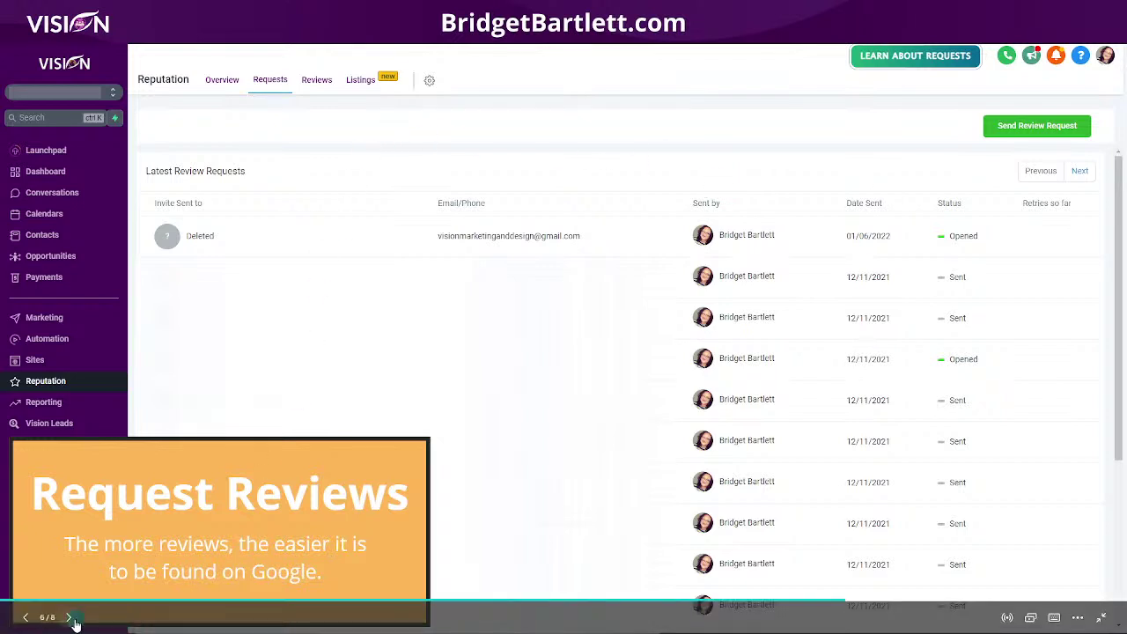
click(70, 618)
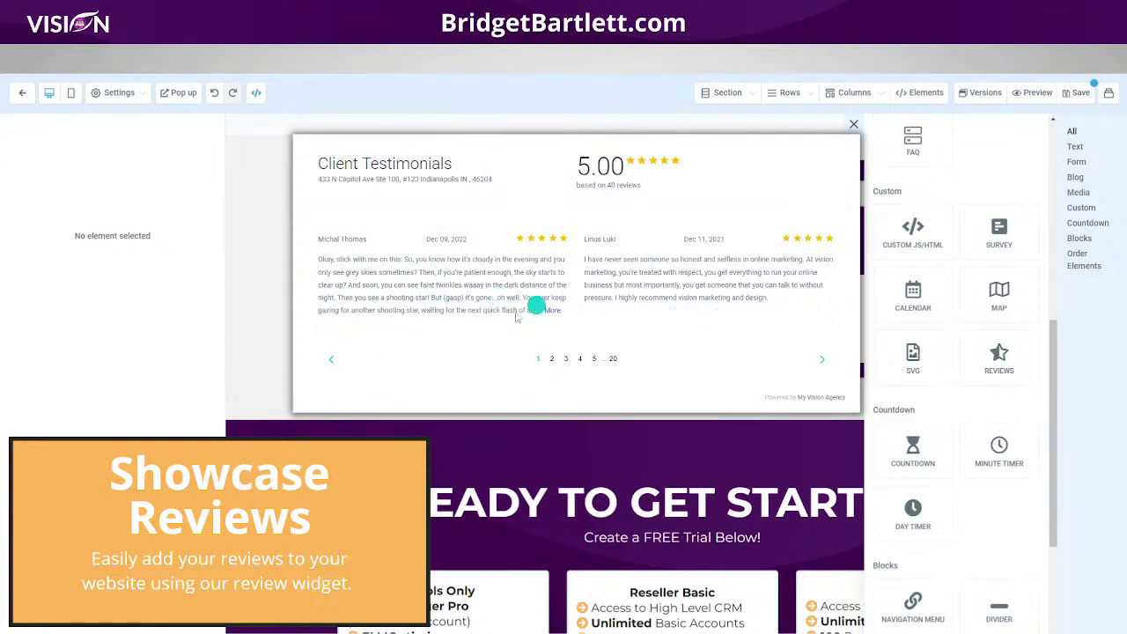
Step: Exit the full-screen presentation in Canva and switch to the Reputation Management settings in Vision
mouse_move(308, 613)
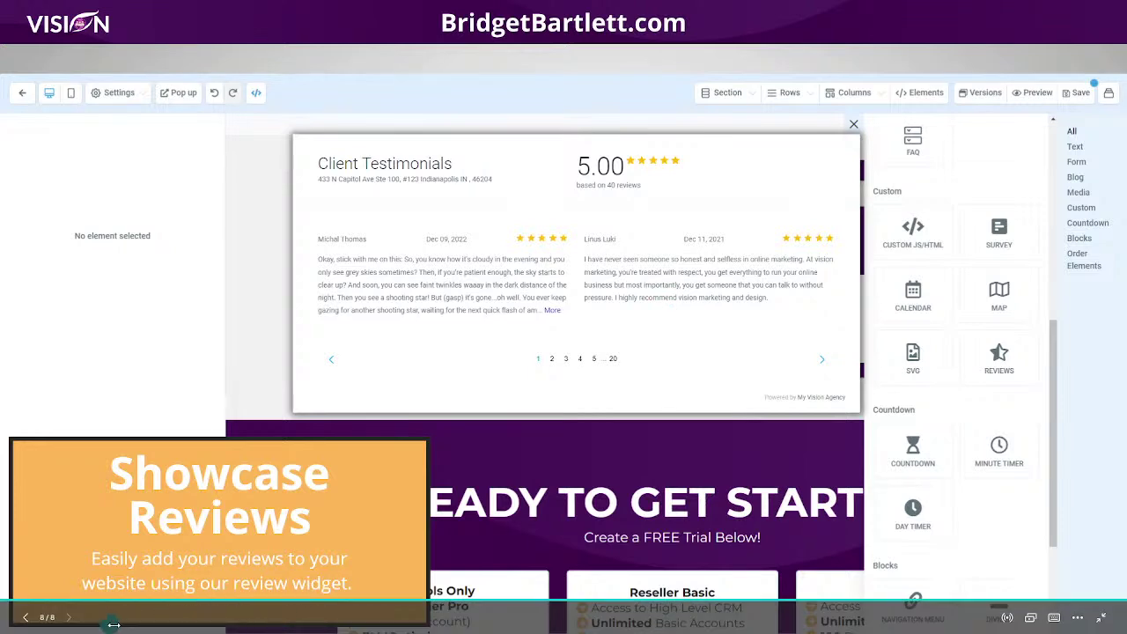
click(1102, 621)
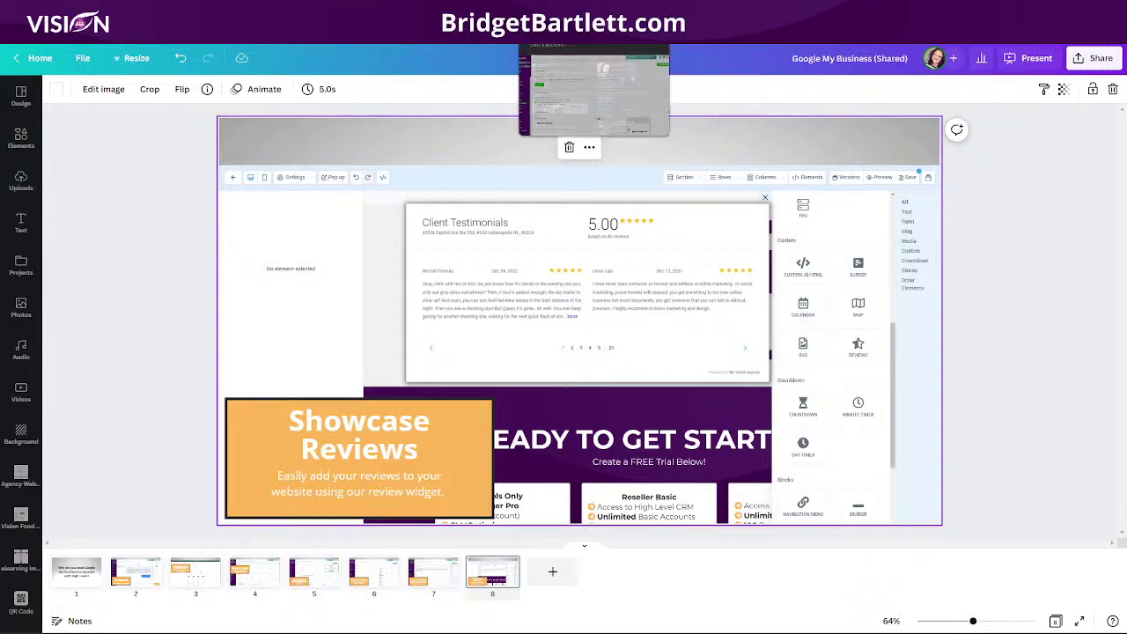
click(604, 92)
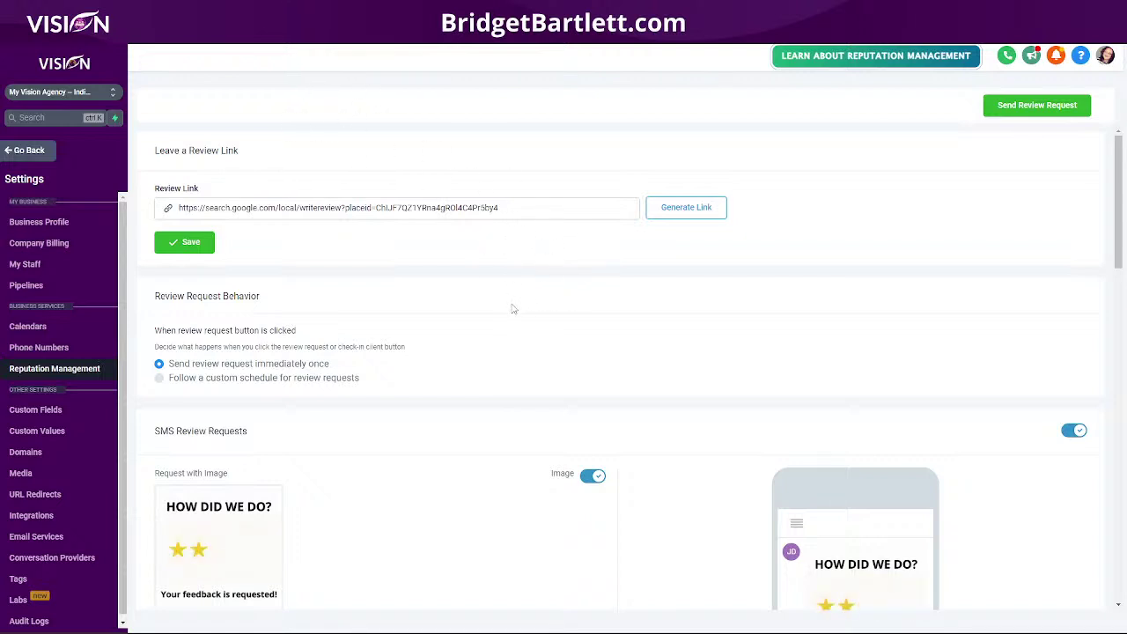
scroll(511, 309, down, 1)
scroll(511, 309, up, 1)
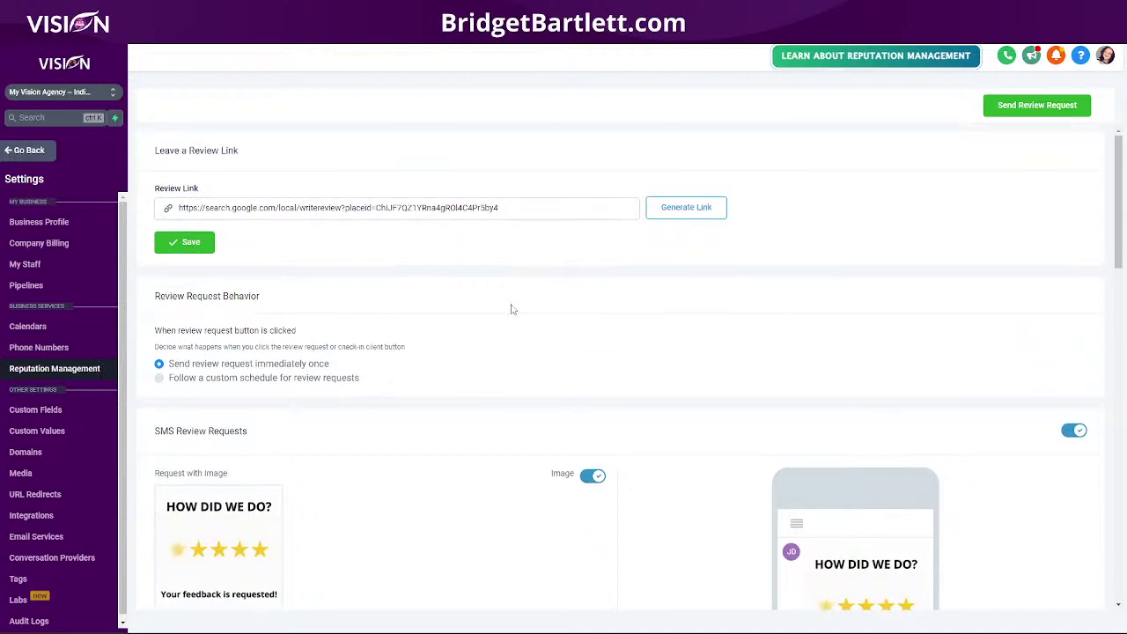
Step: Fill in a review request by looking up an existing customer by name, and close it without sending the invite
click(1043, 106)
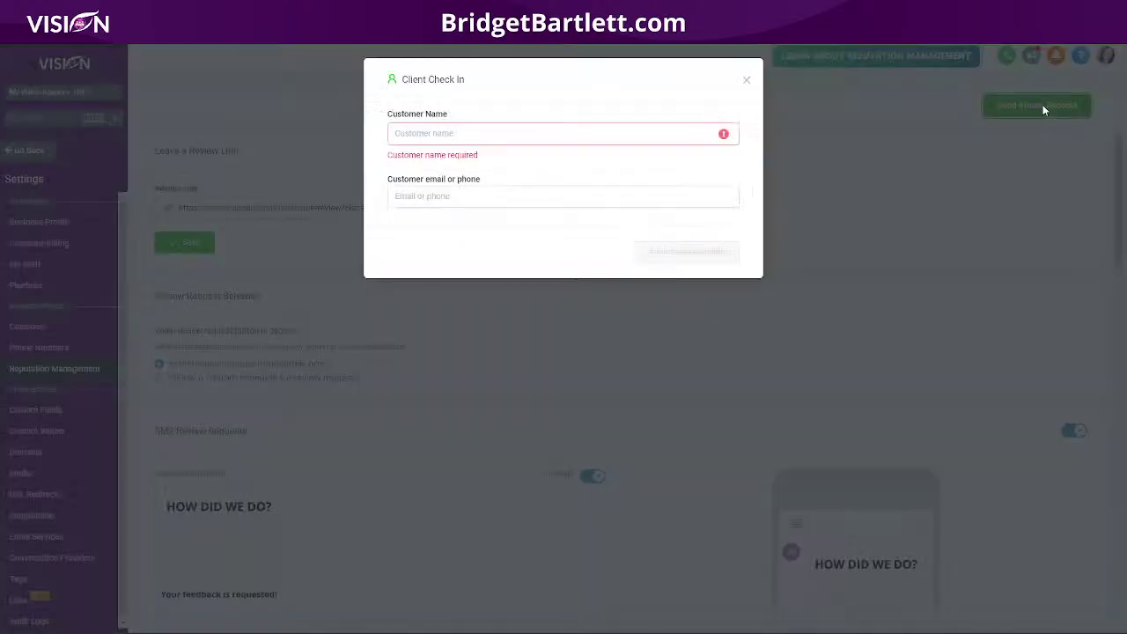
click(449, 131)
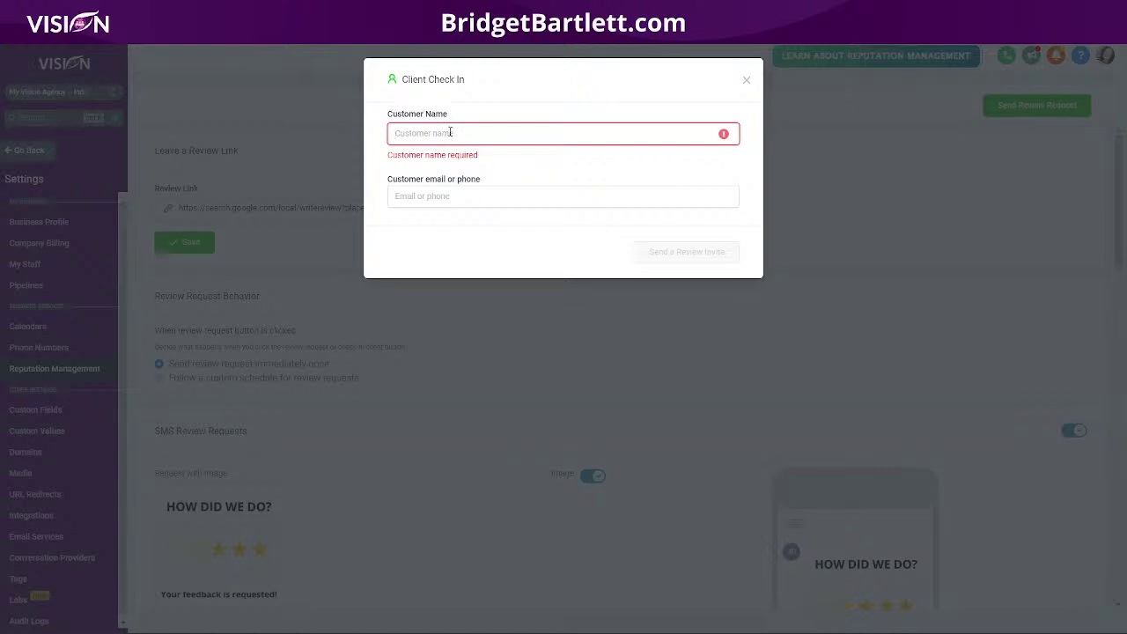
text(bridget)
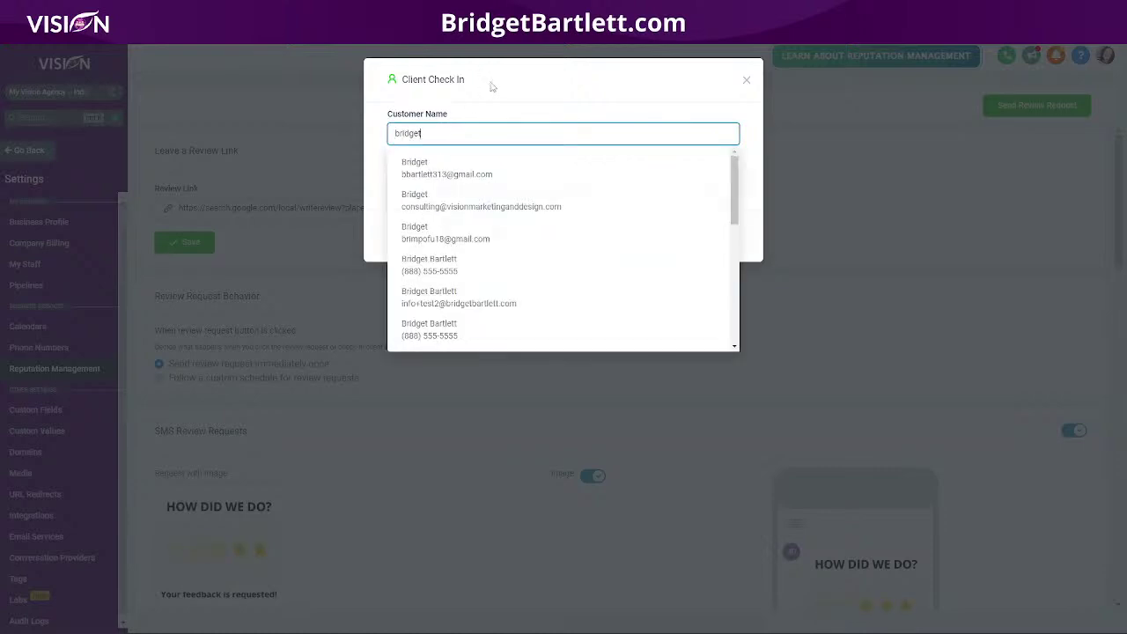
click(476, 97)
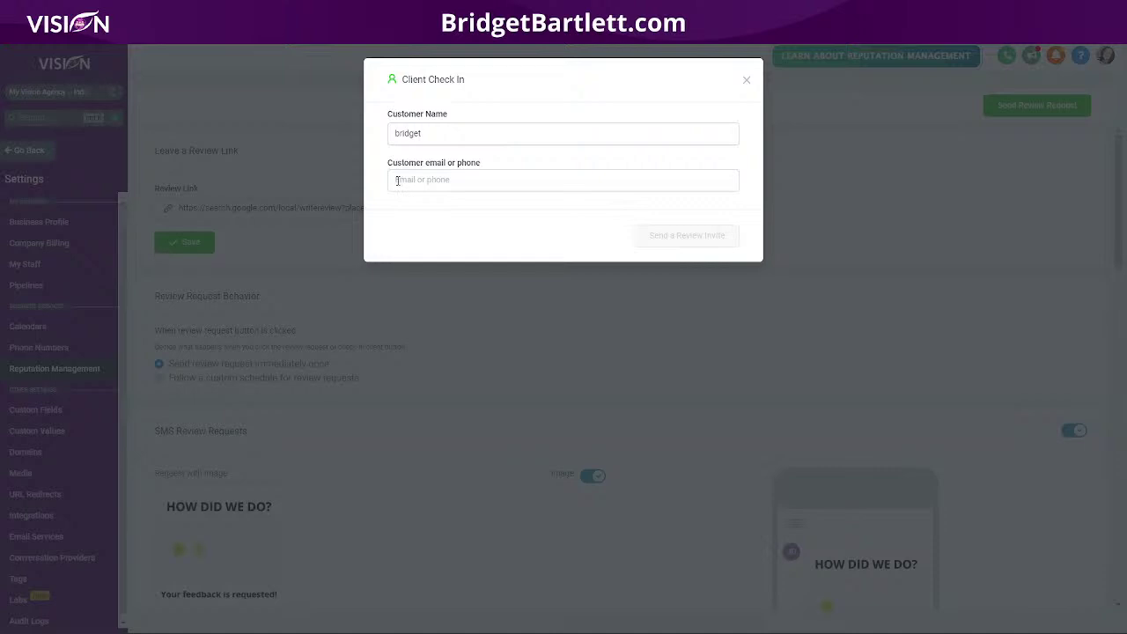
click(434, 132)
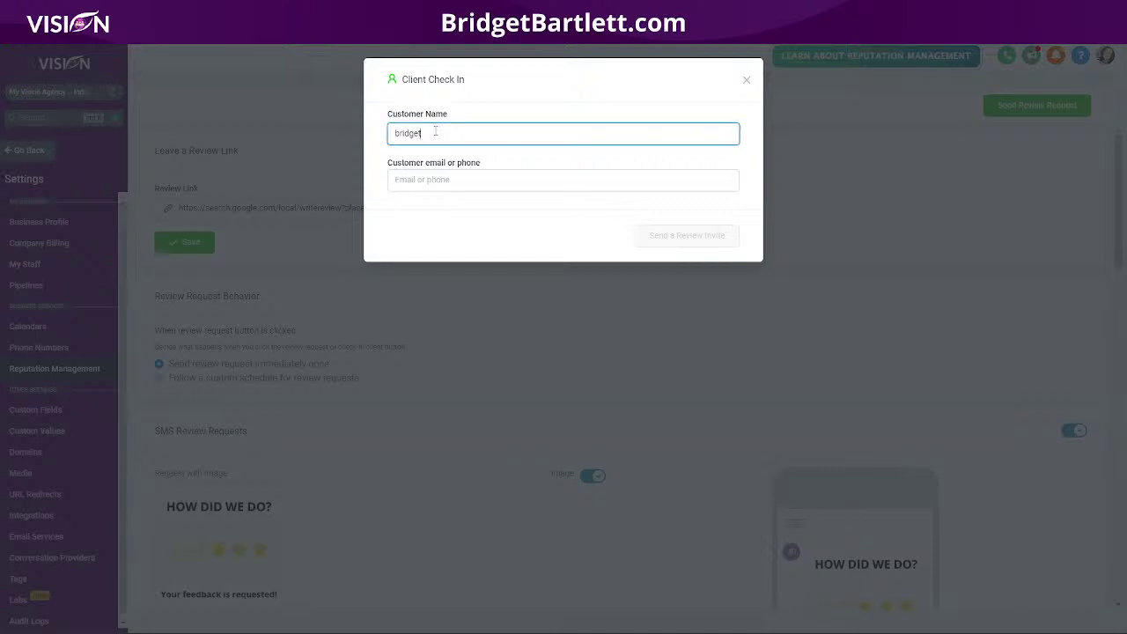
text(bart)
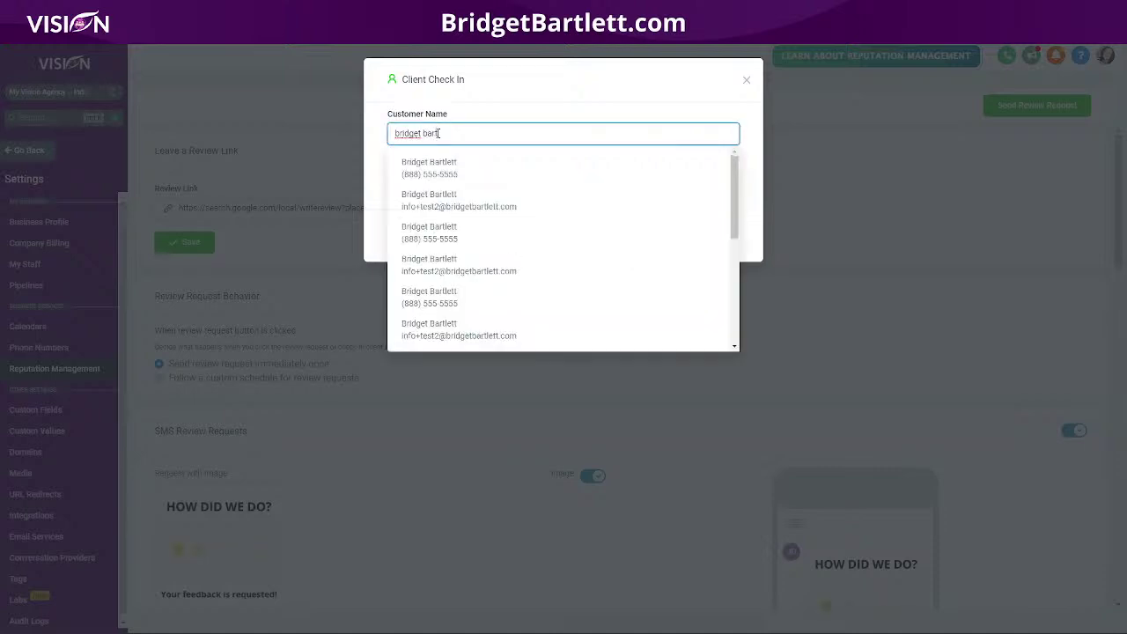
click(446, 164)
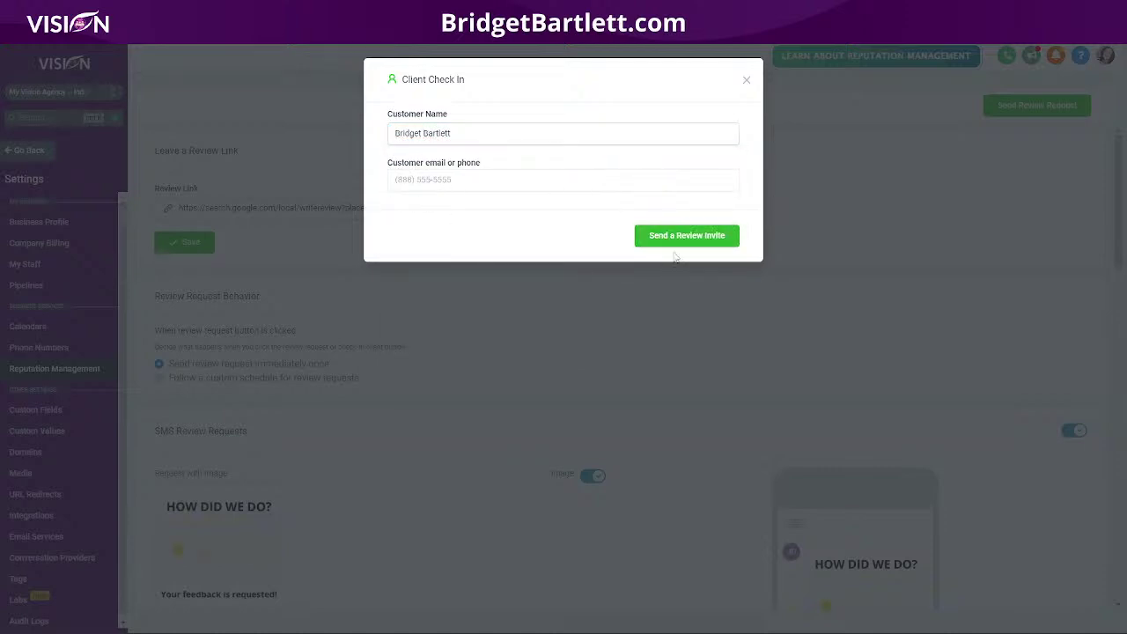
click(747, 81)
Step: Examine the review request behavior options and the image and message used for SMS review requests
scroll(511, 365, down, 1)
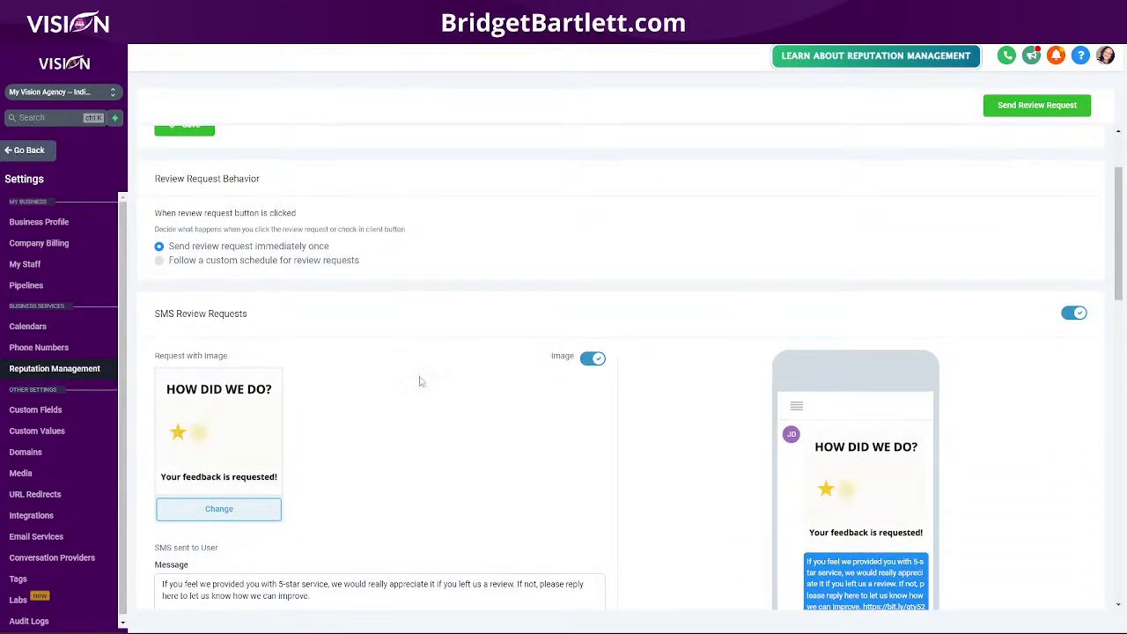
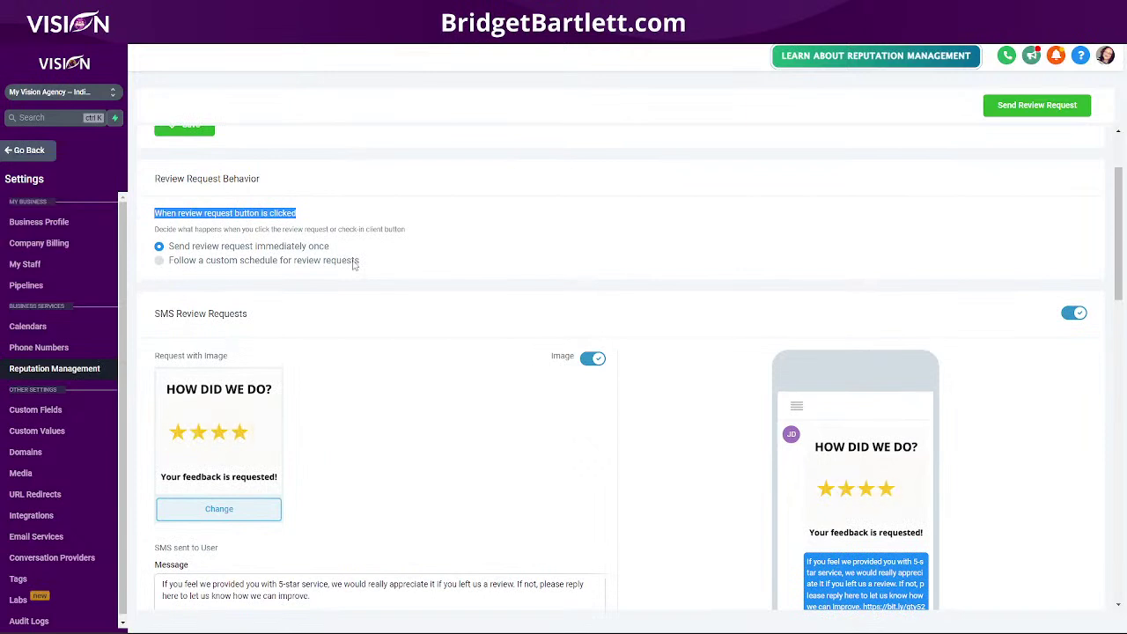
scroll(423, 361, down, 2)
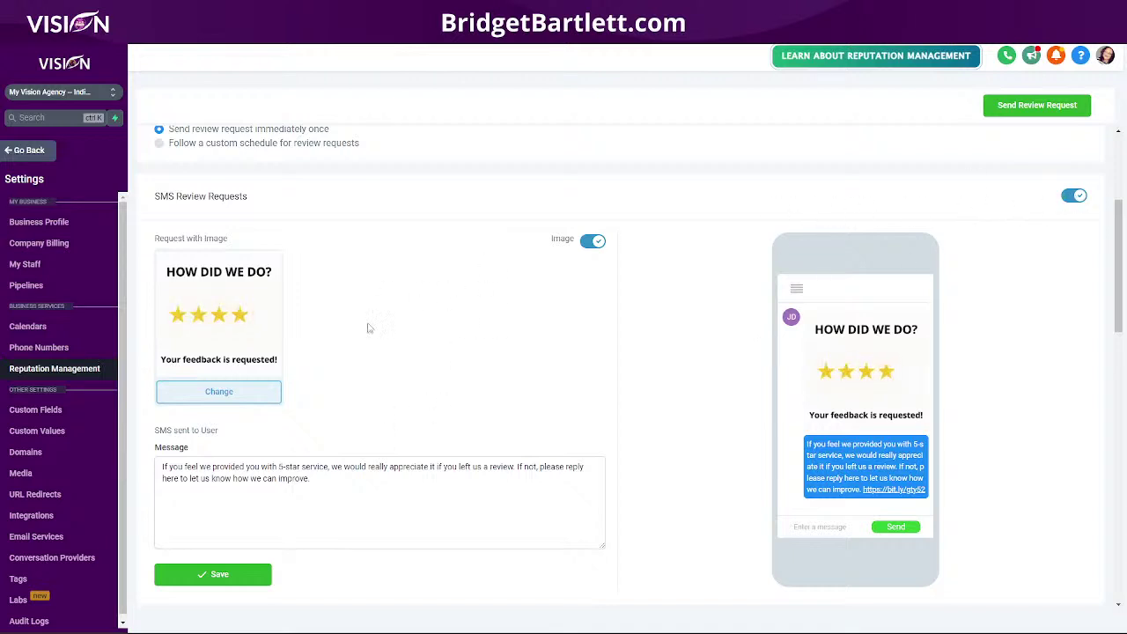
scroll(372, 345, down, 1)
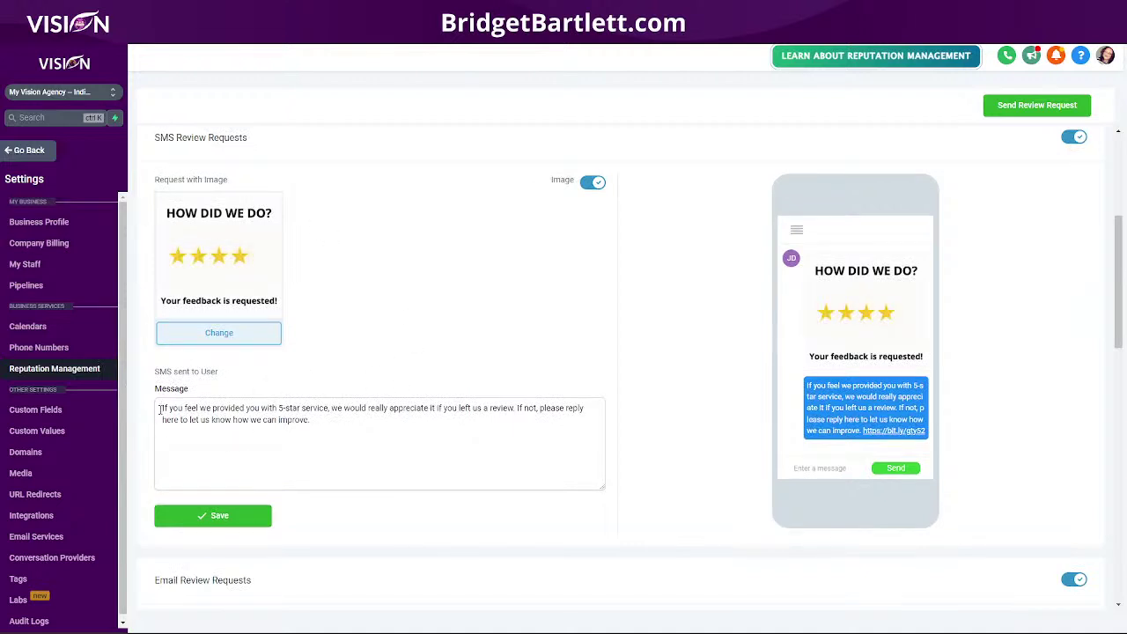
drag(161, 408, 342, 423)
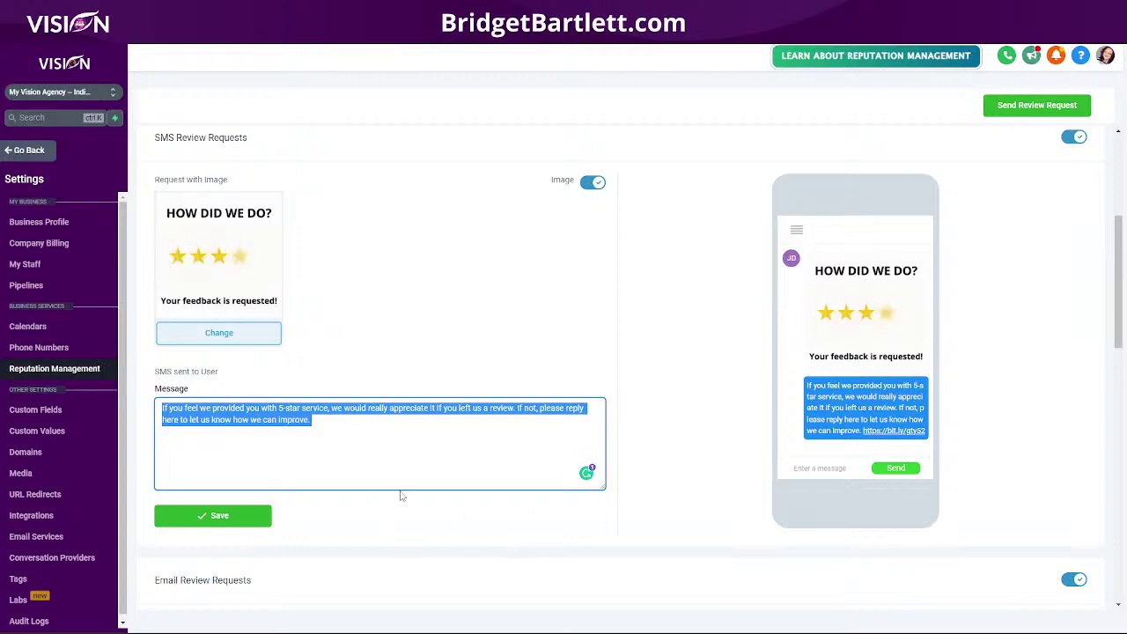
Step: Compare the email review request's subject, heading, message and positive answer with the tablet preview
scroll(487, 512, down, 3)
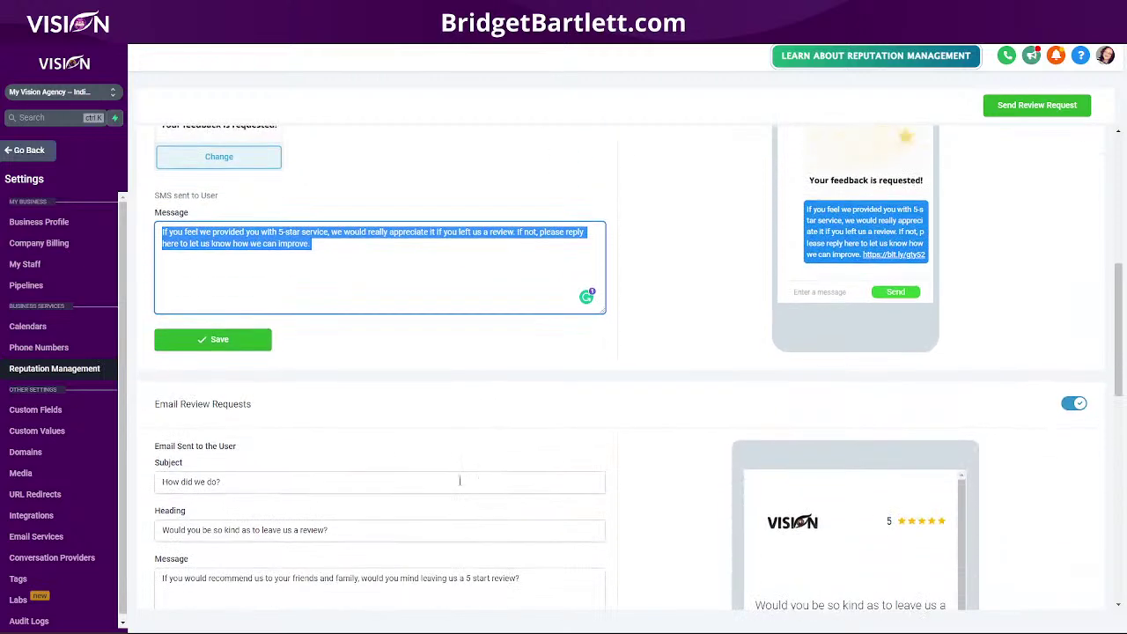
scroll(302, 357, down, 1)
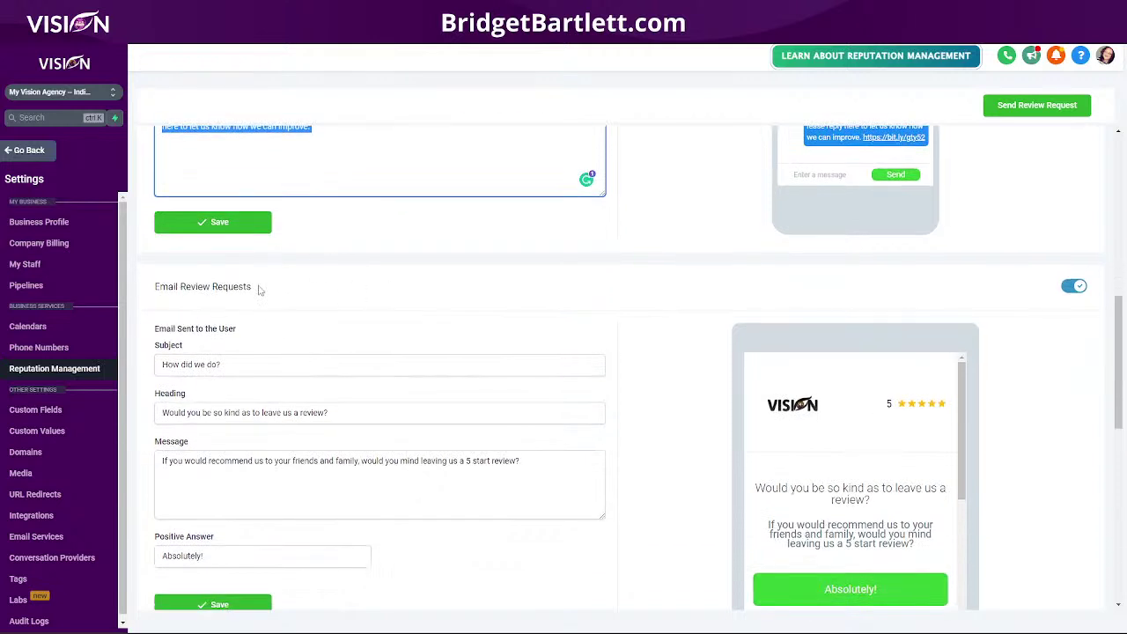
scroll(455, 350, down, 2)
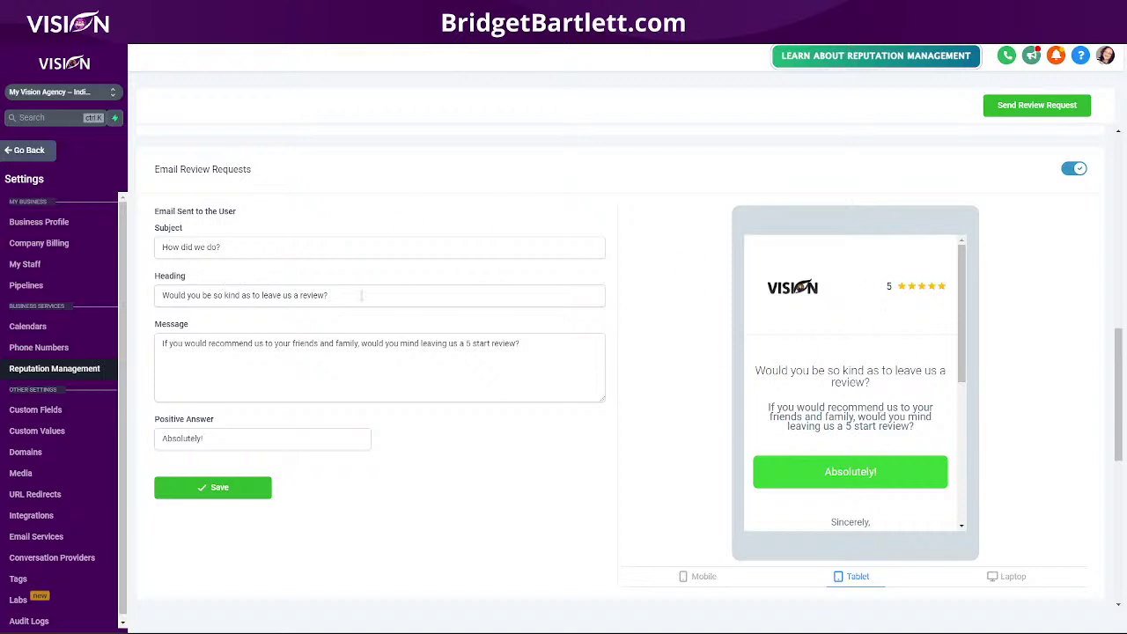
drag(156, 249, 247, 250)
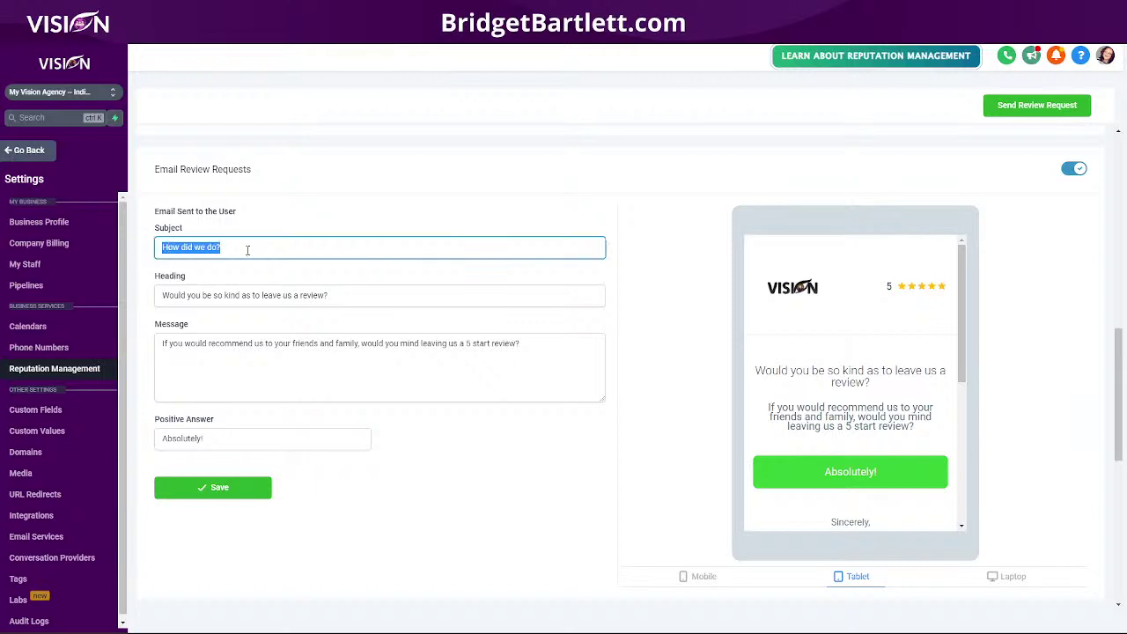
drag(157, 296, 293, 297)
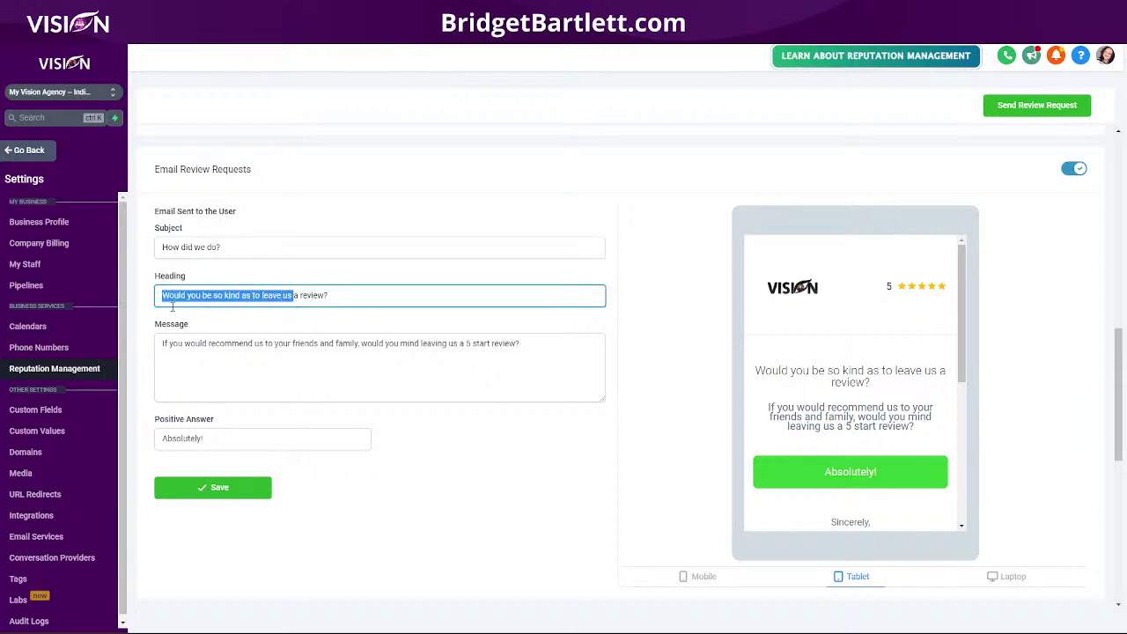
drag(342, 297, 147, 306)
drag(759, 371, 887, 390)
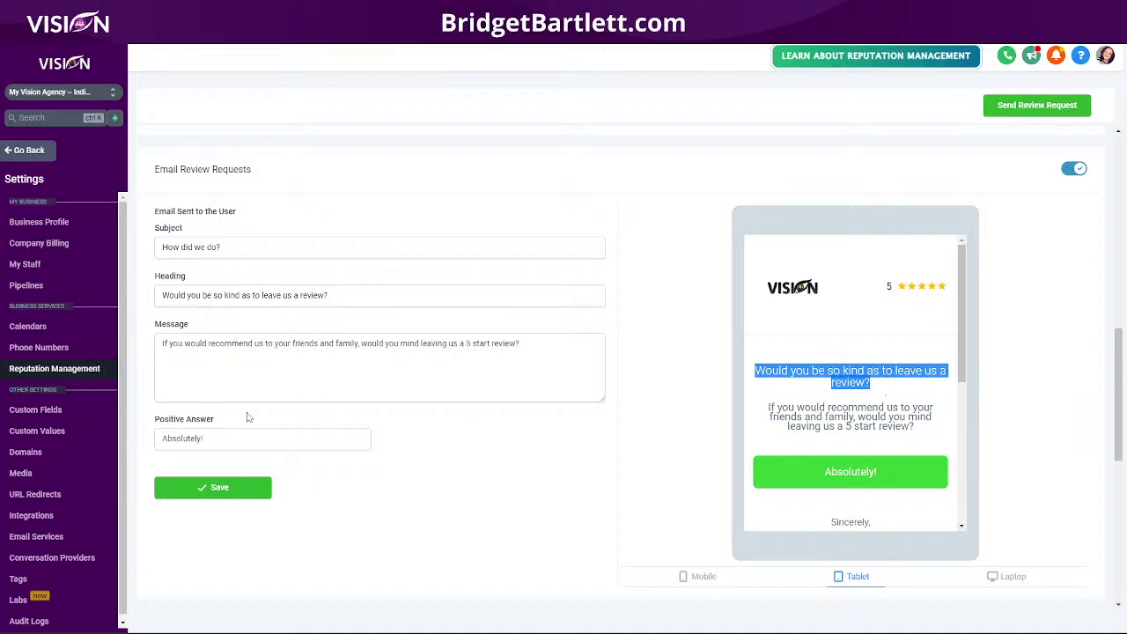
drag(159, 342, 549, 348)
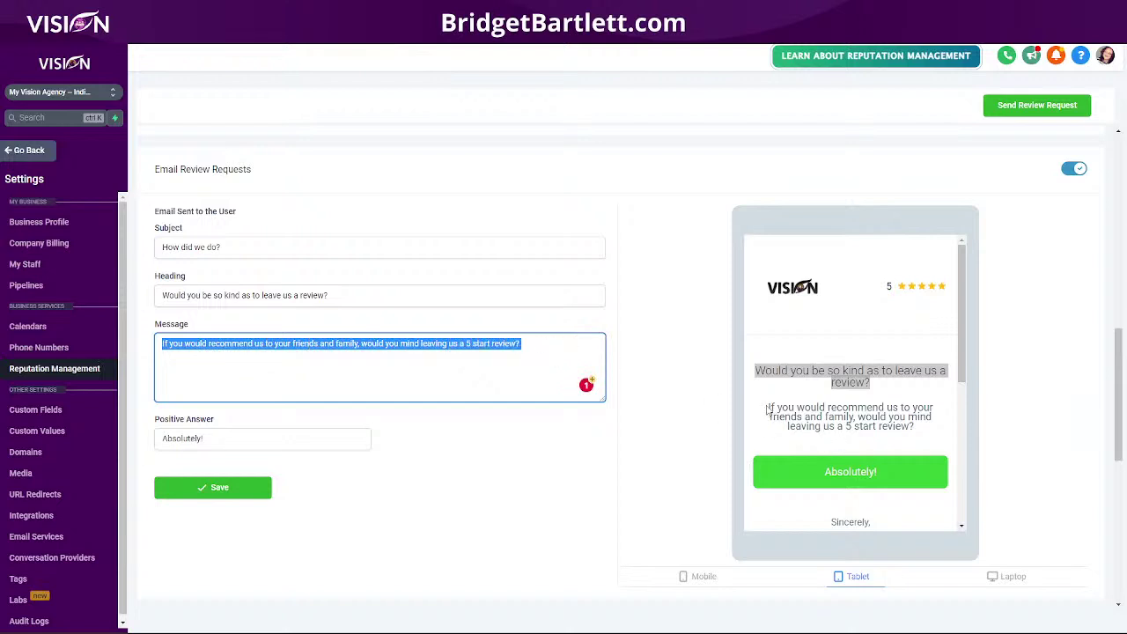
drag(767, 409, 937, 439)
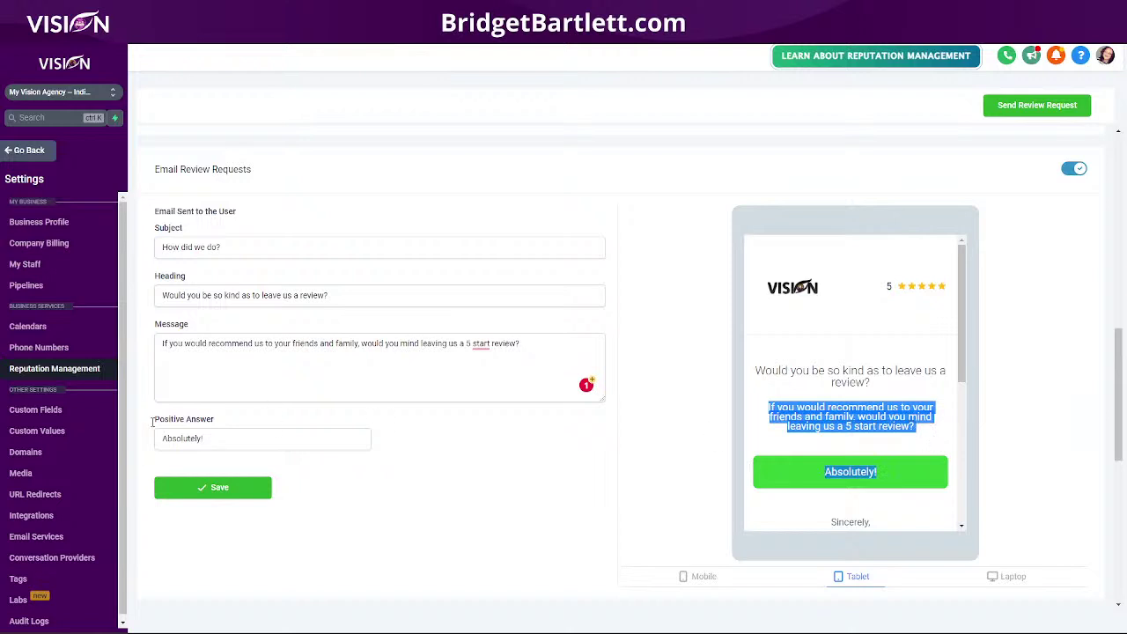
drag(242, 439, 155, 452)
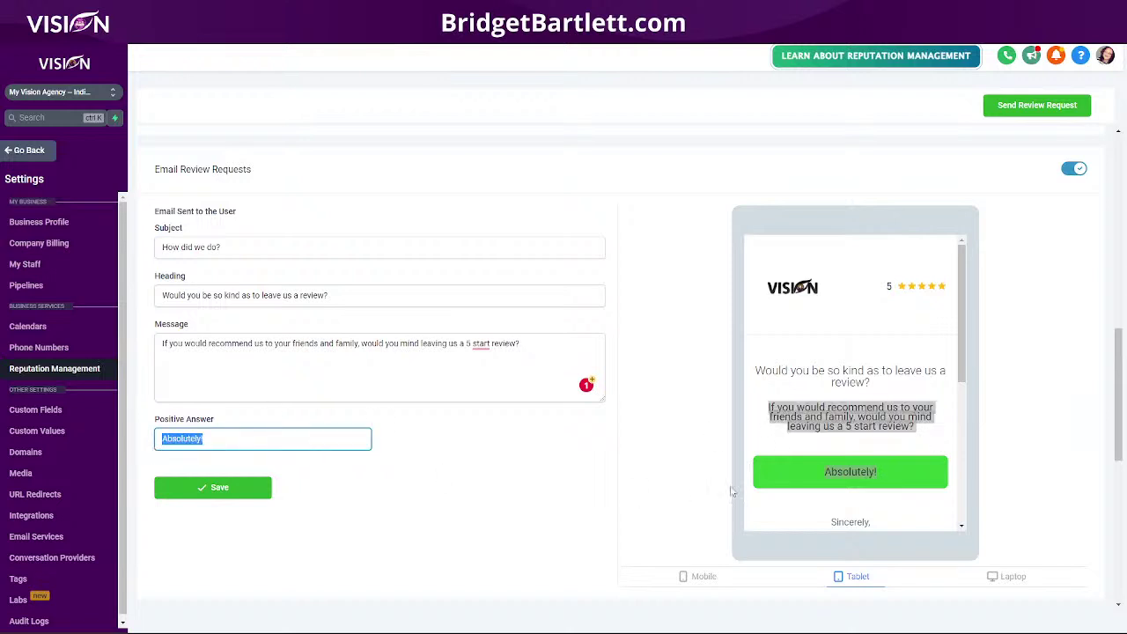
Step: Examine the signature and business details in the email preview, and continue to the review widget customization section
scroll(828, 480, down, 2)
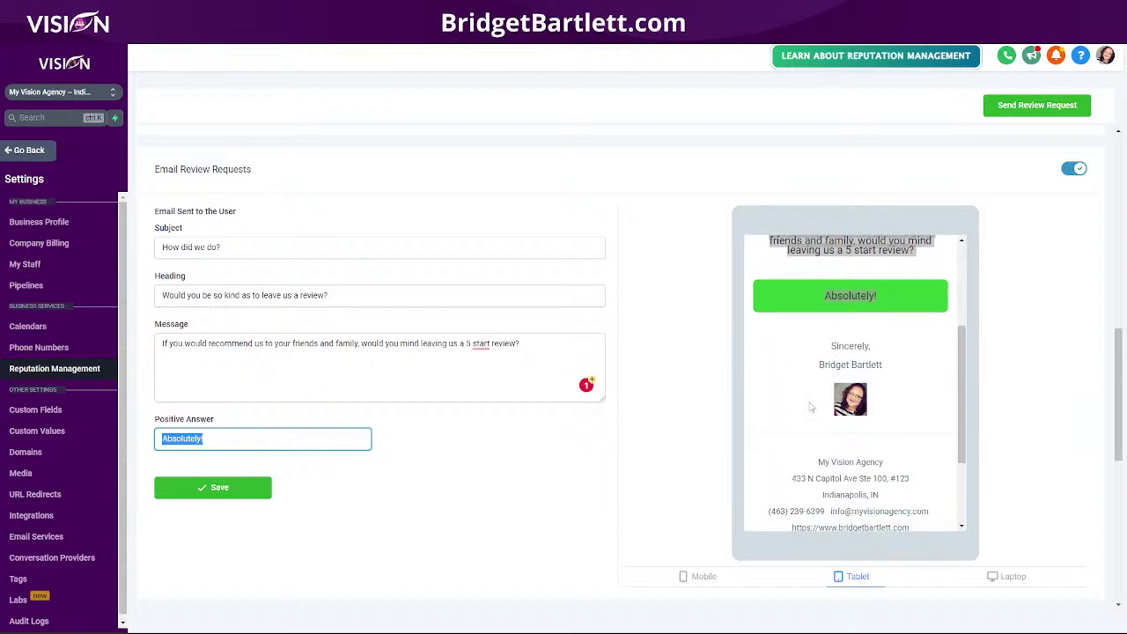
scroll(783, 485, down, 2)
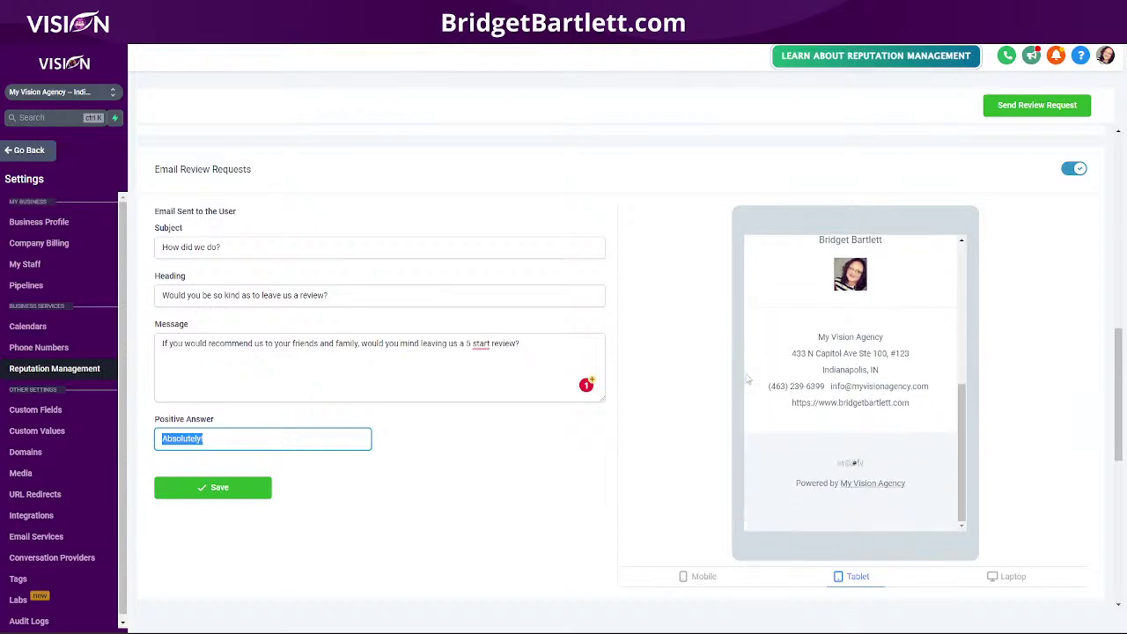
scroll(794, 425, up, 4)
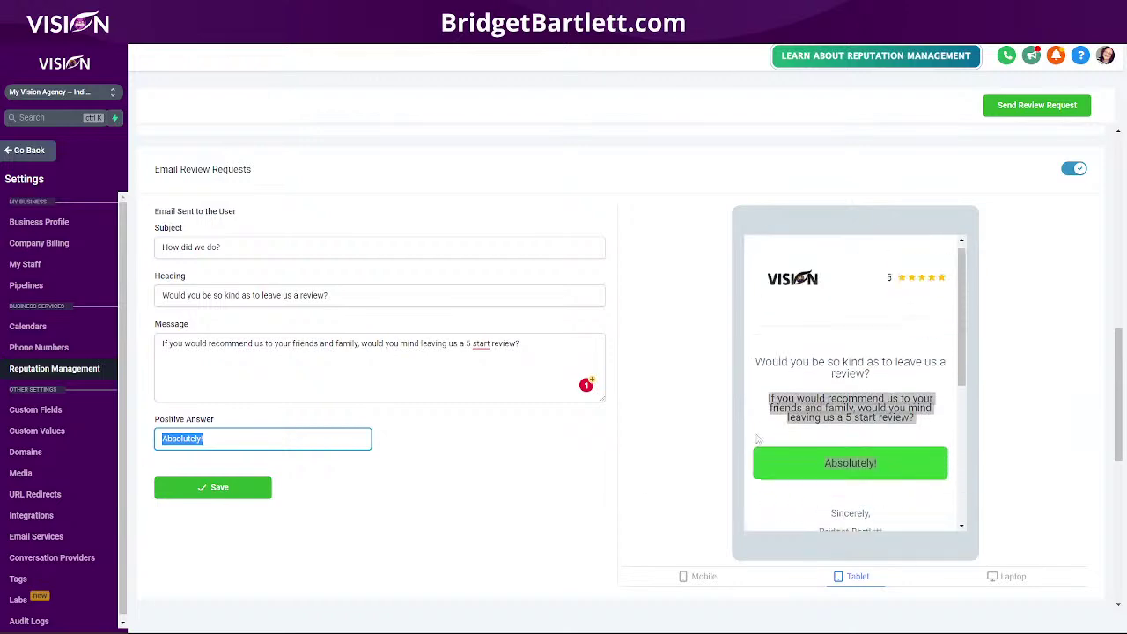
scroll(509, 532, up, 2)
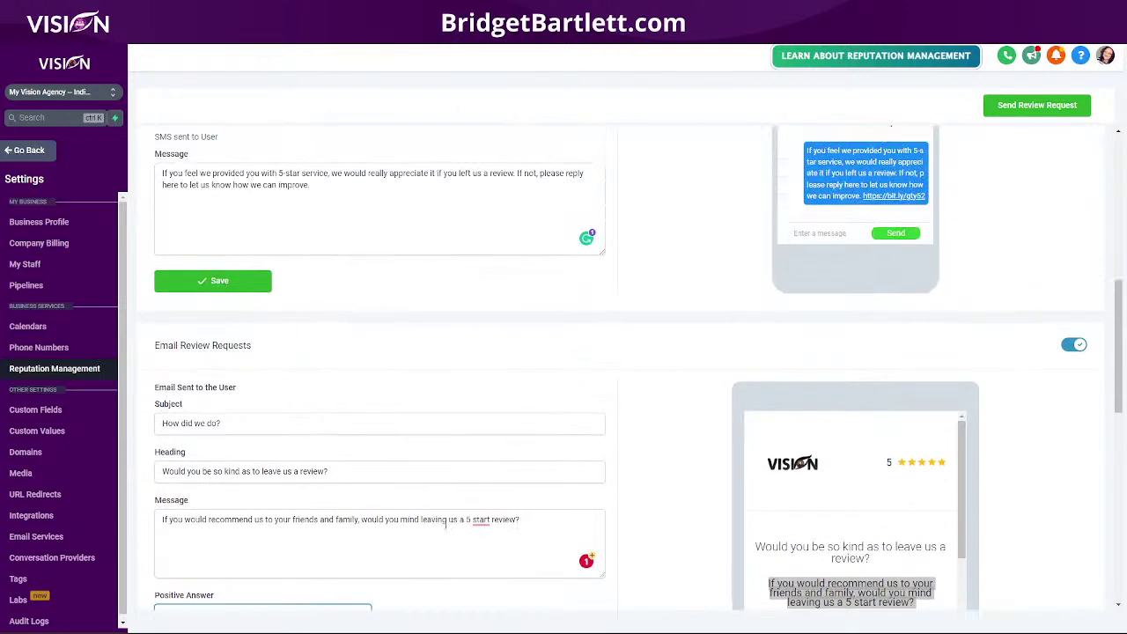
scroll(443, 524, down, 3)
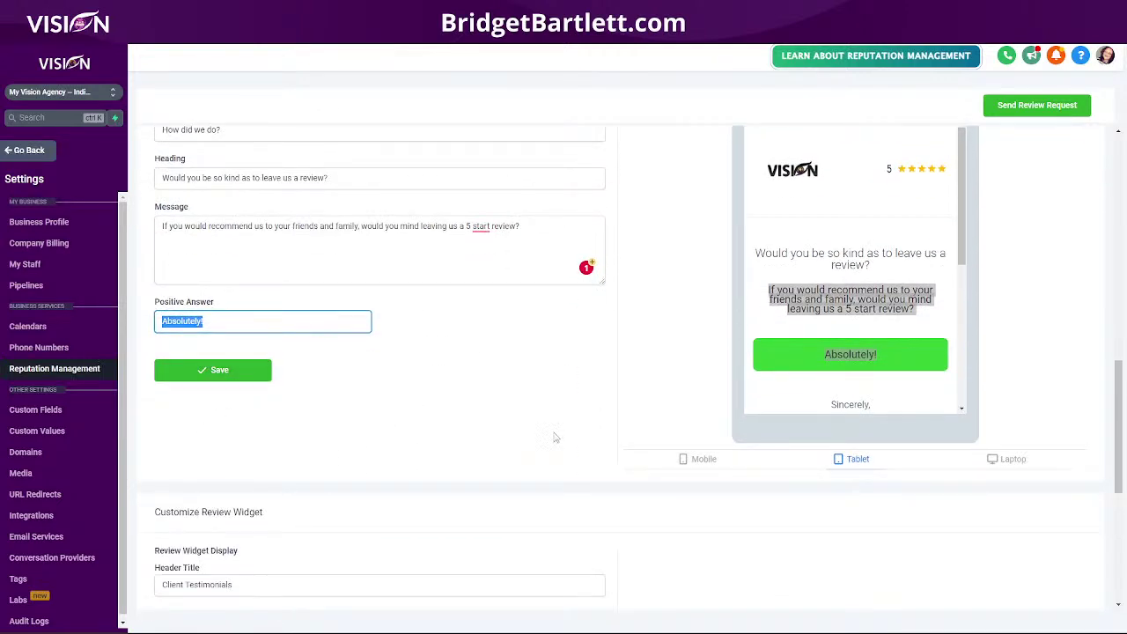
Step: Compare the review widget's header title "Client Testimonials" with the heading shown in the laptop preview
scroll(599, 431, down, 2)
scroll(599, 428, down, 2)
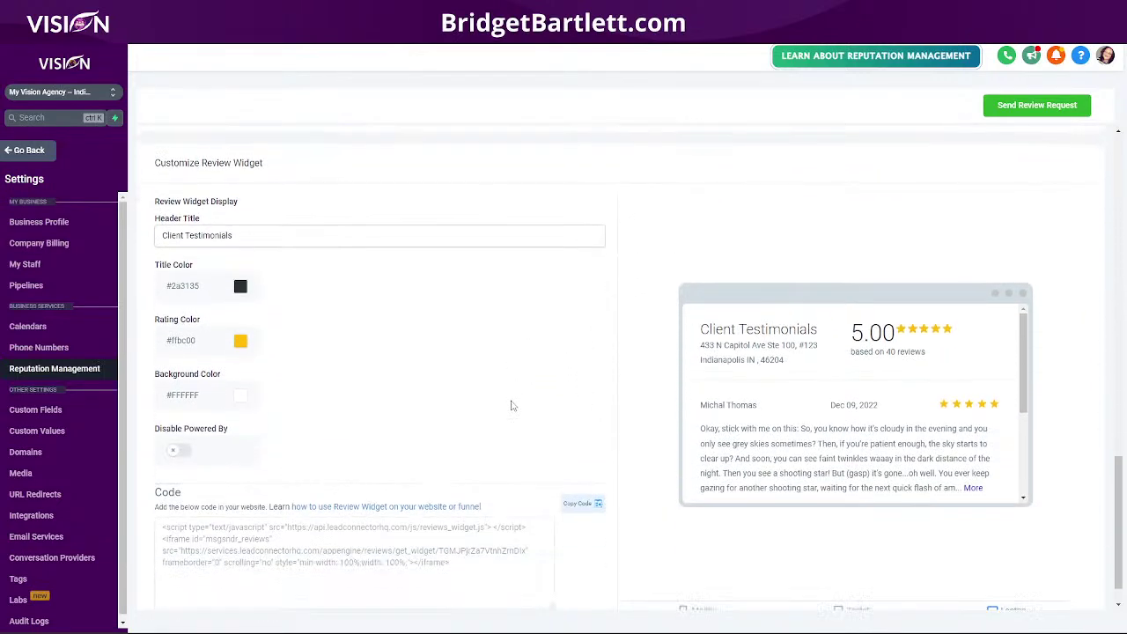
drag(296, 163, 149, 174)
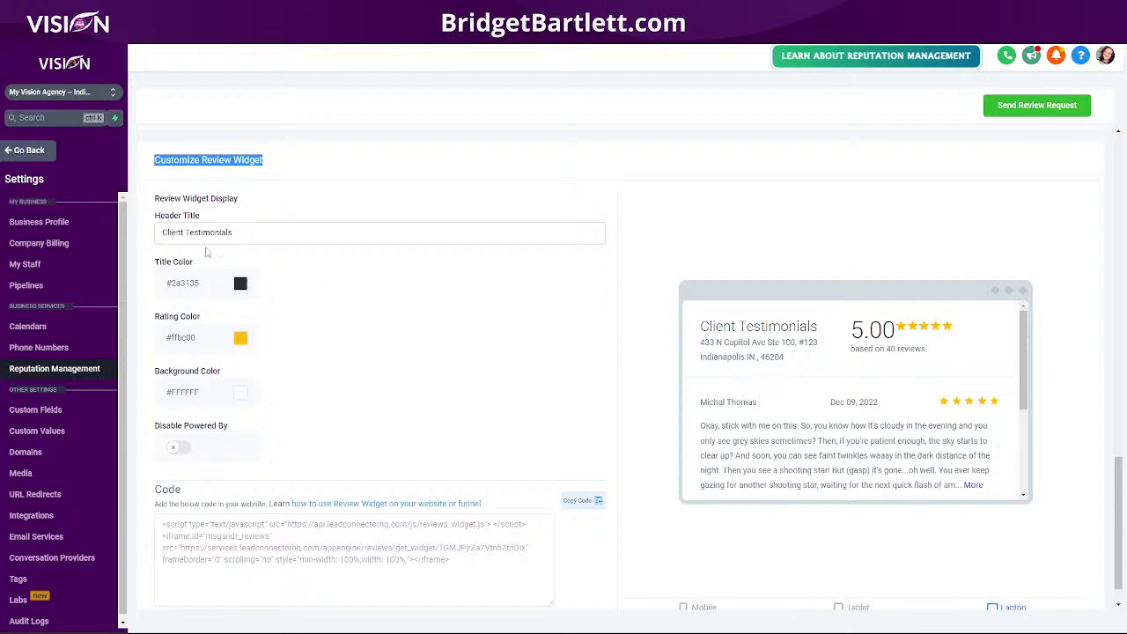
drag(158, 231, 251, 228)
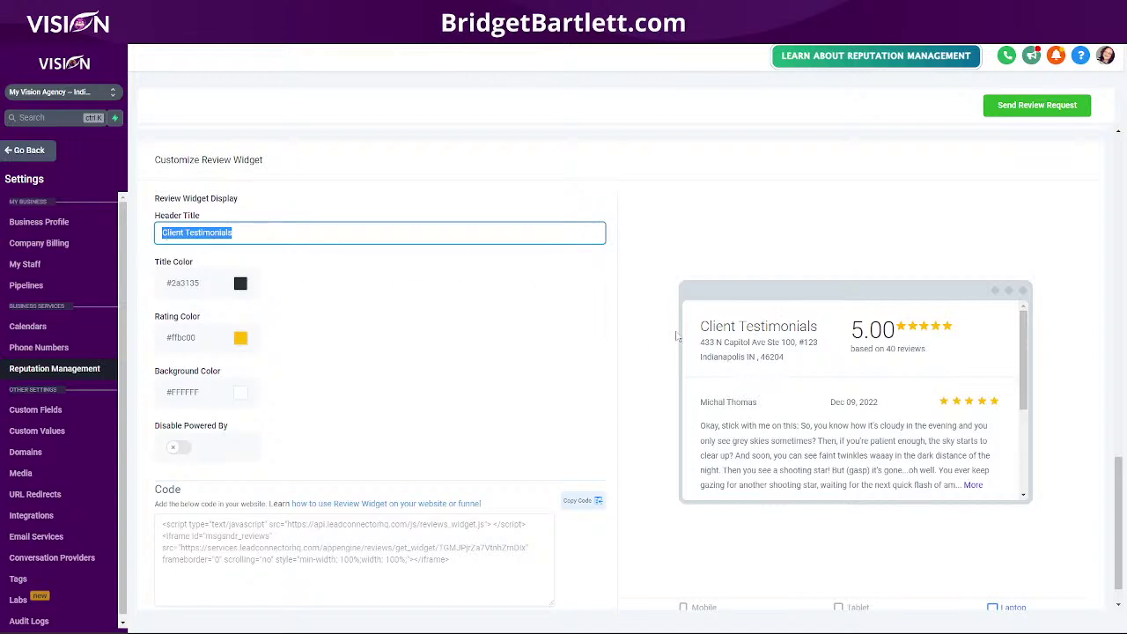
drag(700, 326, 821, 324)
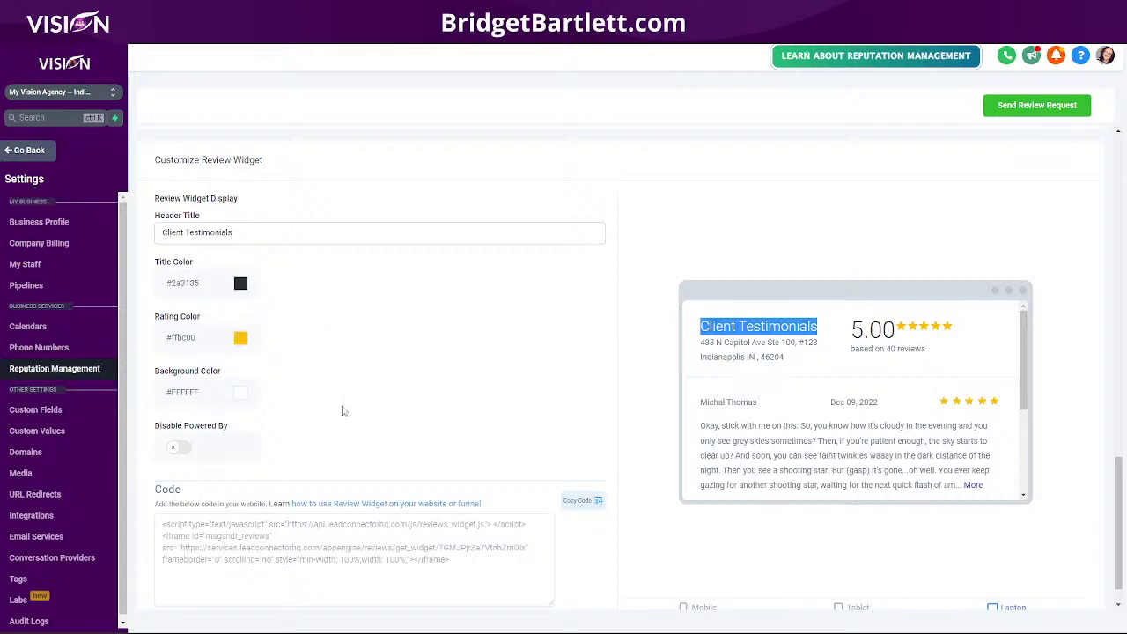
Step: Try the review widget's Disable Powered By option by enabling it and switching it back off
scroll(366, 404, down, 1)
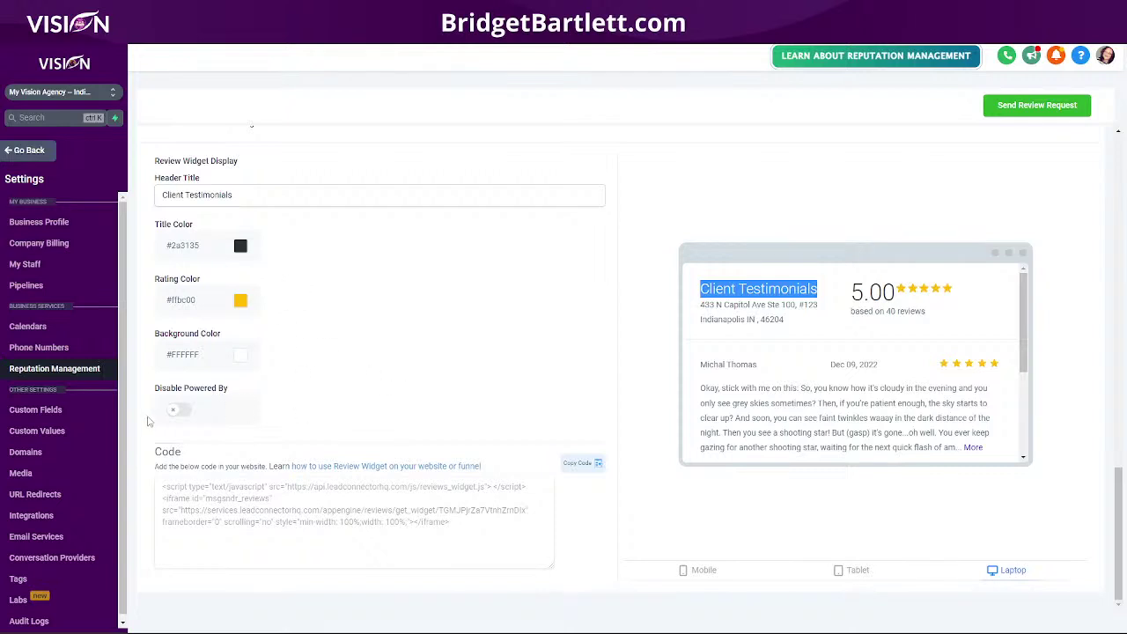
click(181, 412)
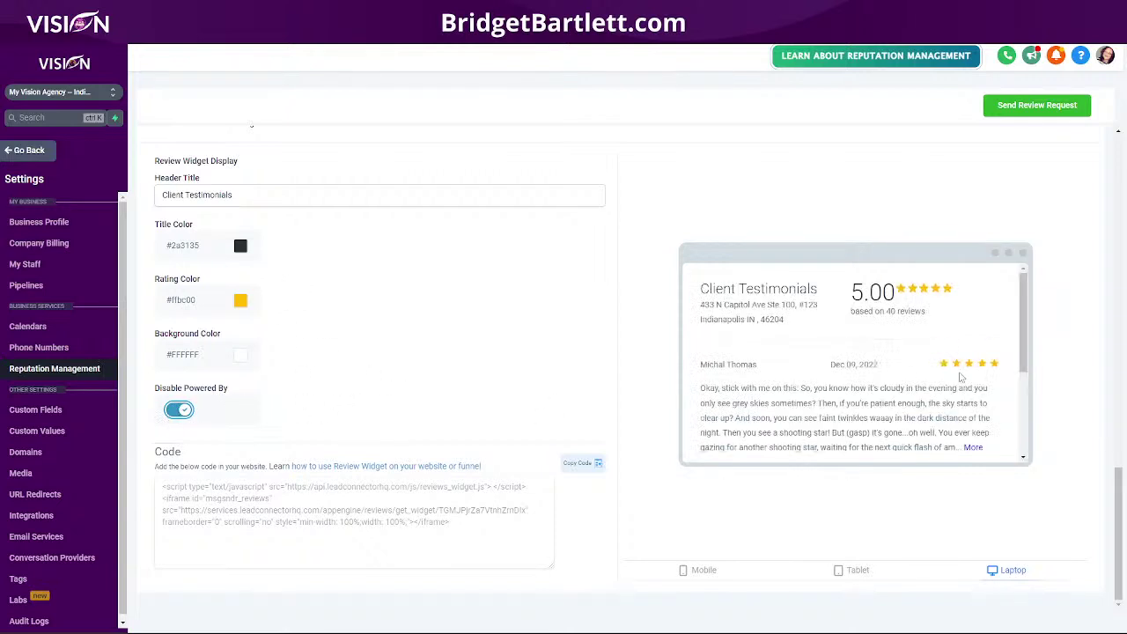
click(179, 412)
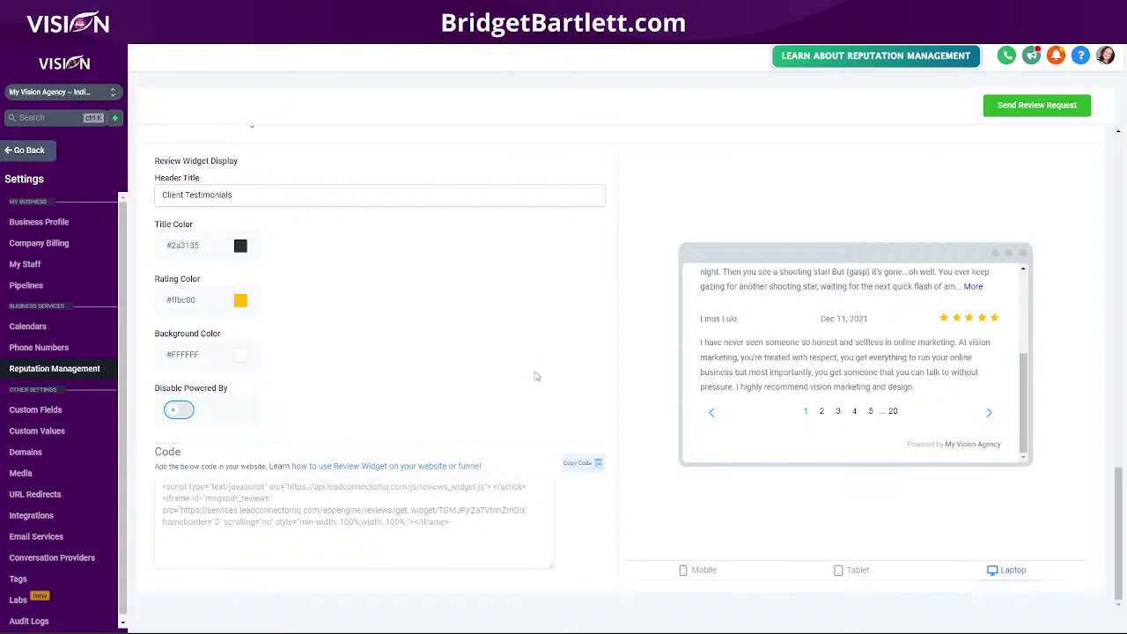
Step: Look back over the email and SMS review request settings and their device previews
scroll(534, 376, up, 3)
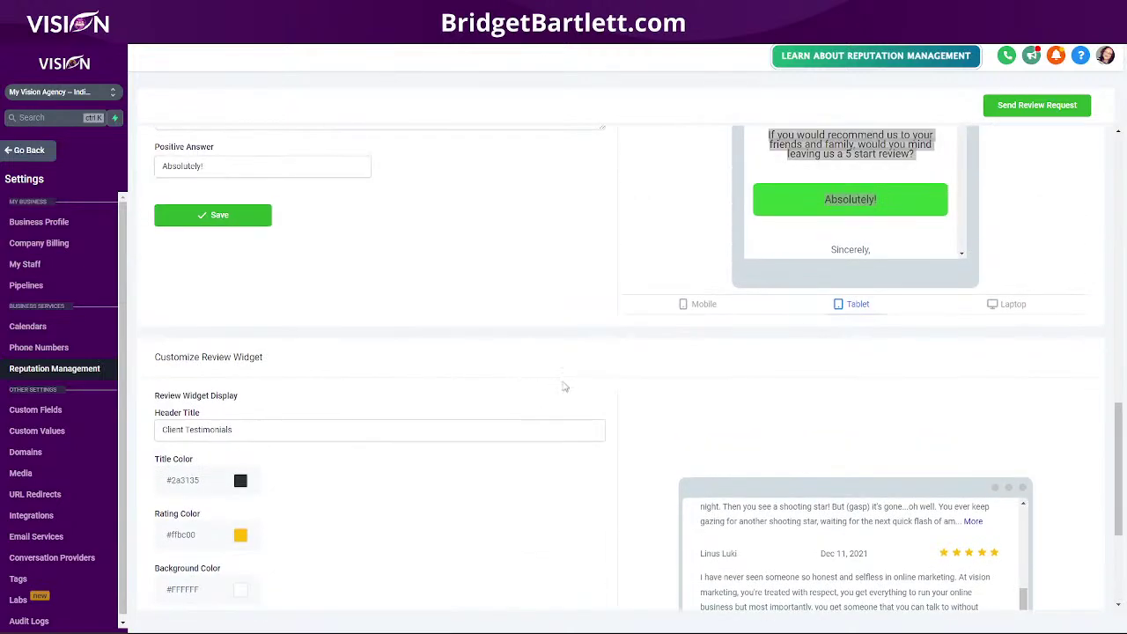
scroll(564, 385, up, 5)
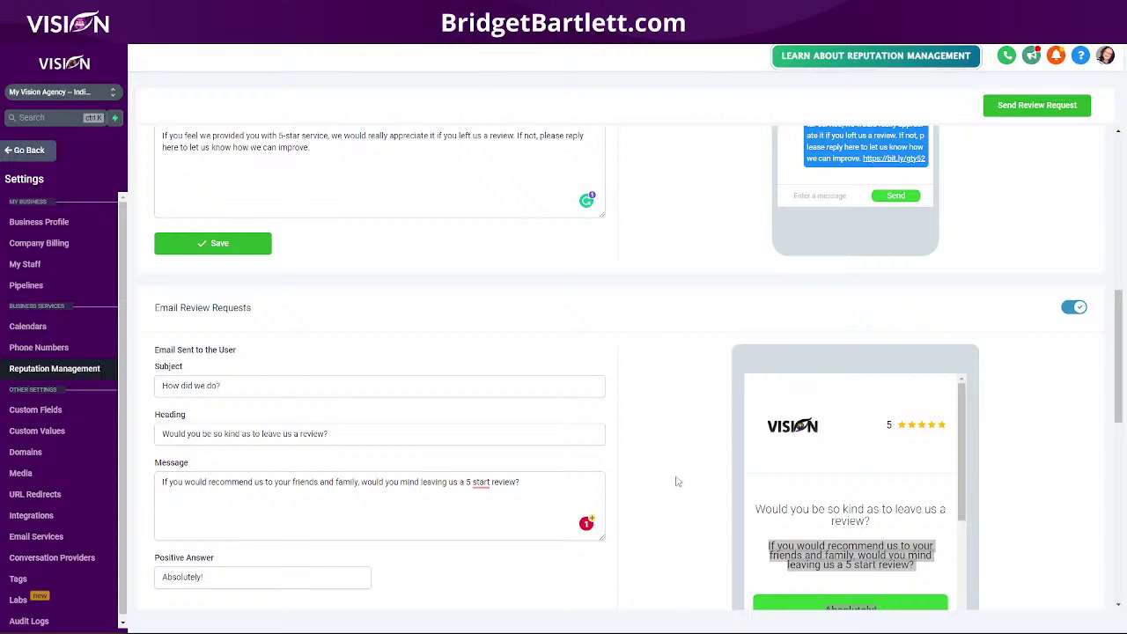
scroll(673, 479, up, 4)
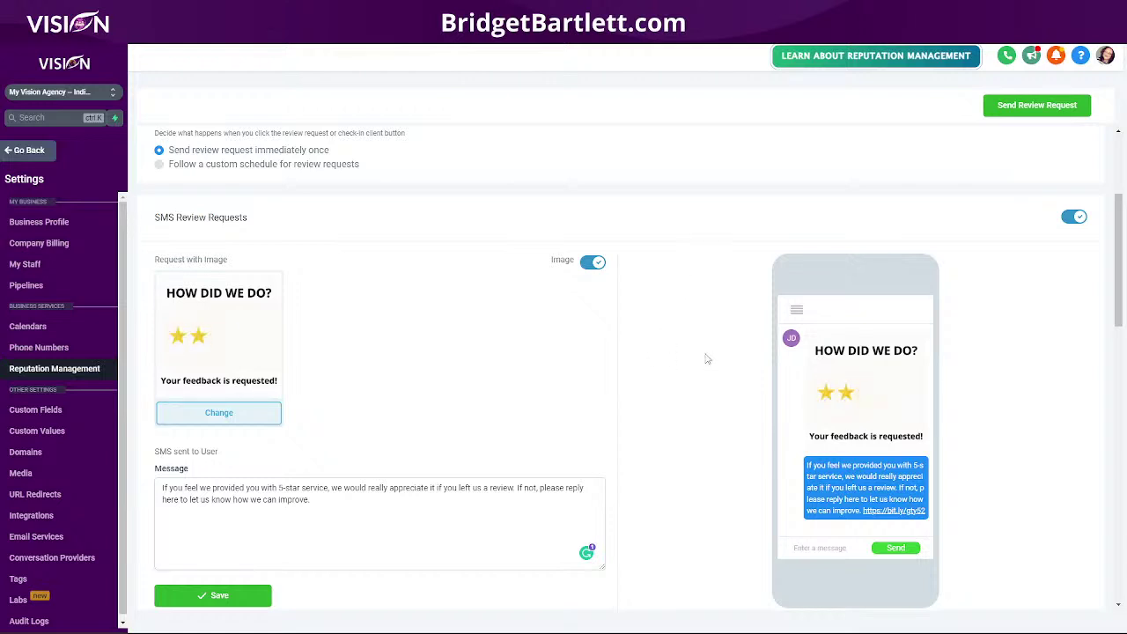
scroll(706, 355, down, 1)
scroll(706, 359, down, 1)
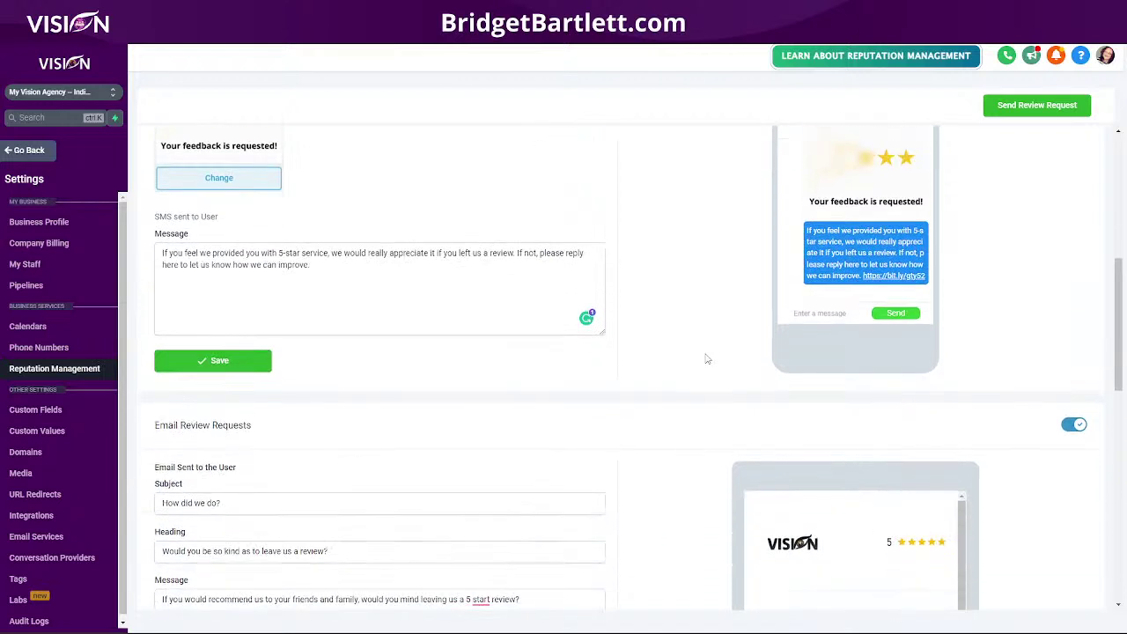